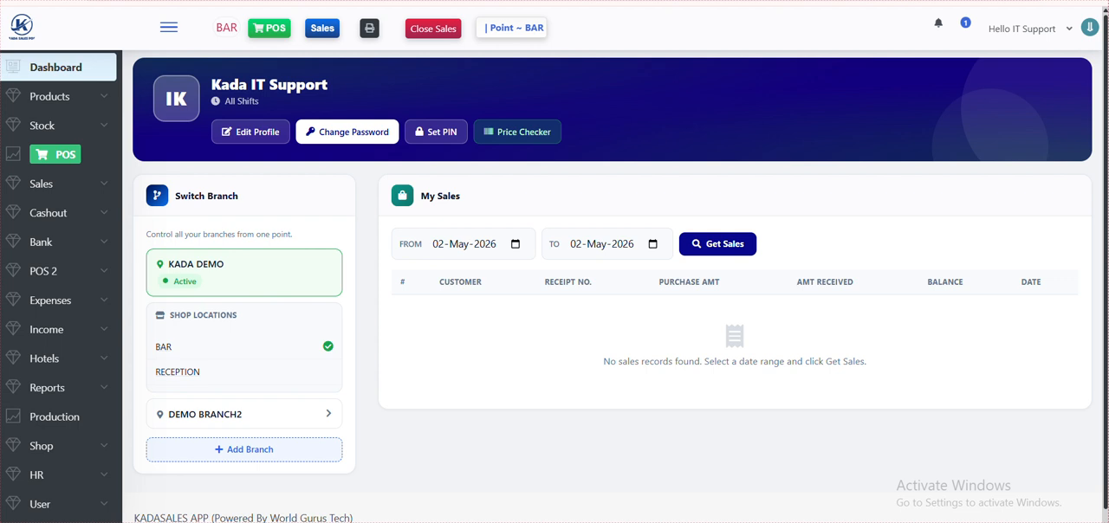
- Start a received product supply invoice numbered 02052026 and select its supplier
left_click(54, 102)
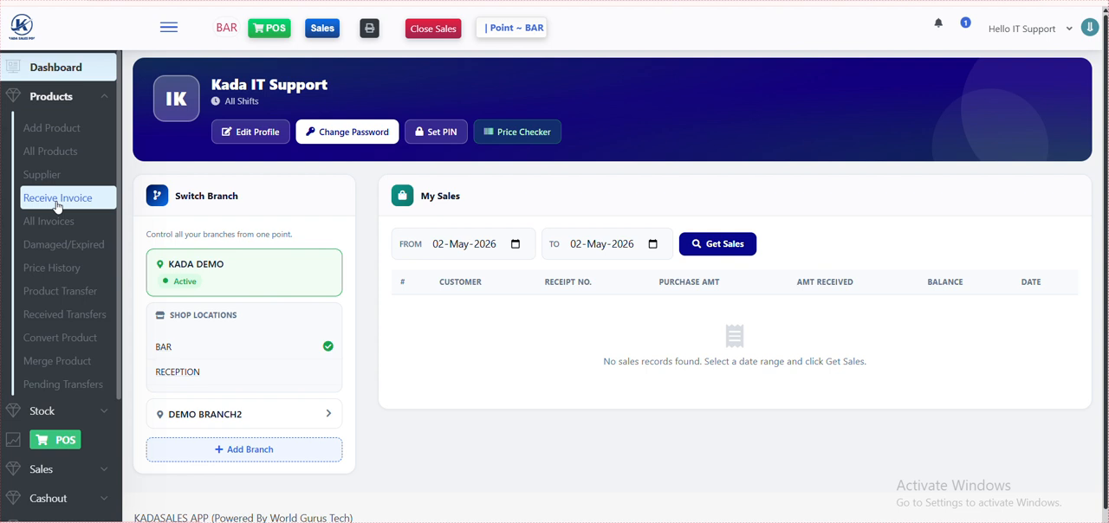
left_click(57, 204)
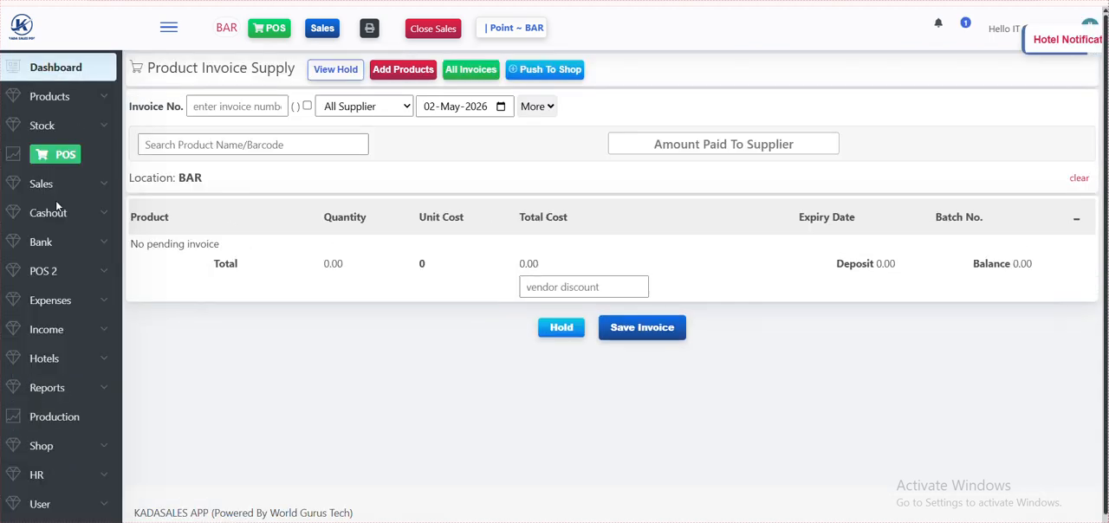
left_click(214, 108)
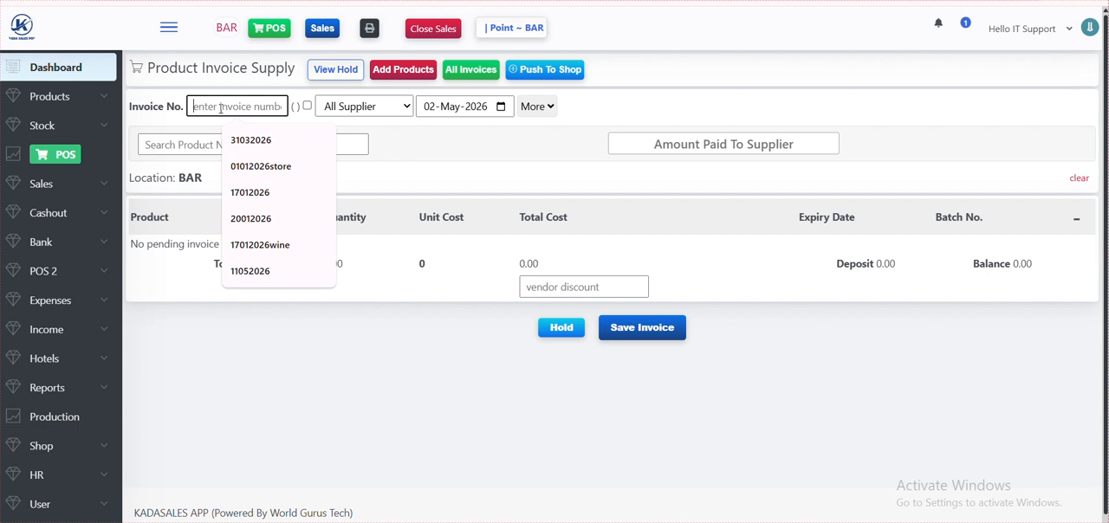
type("020")
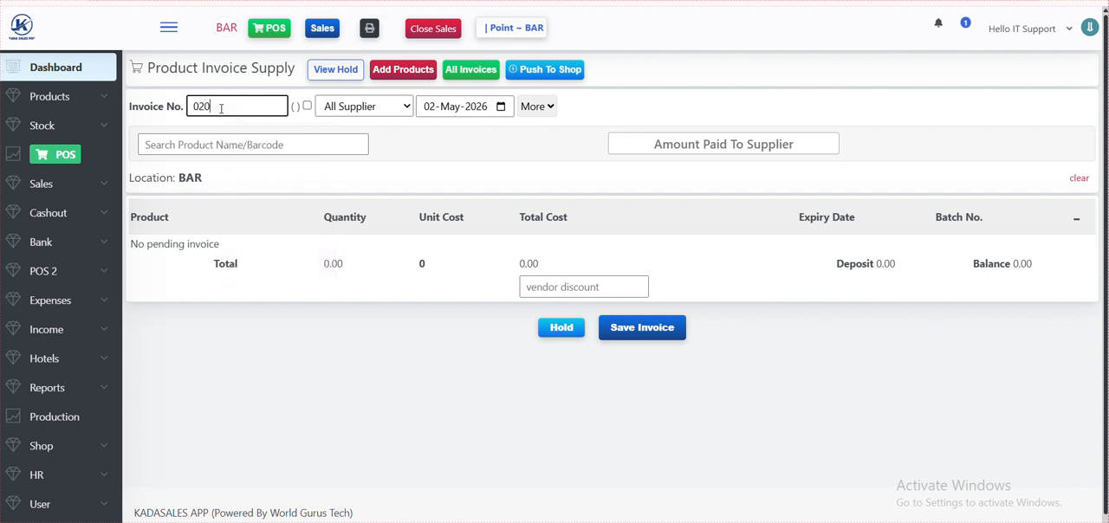
type("52026")
left_click(360, 113)
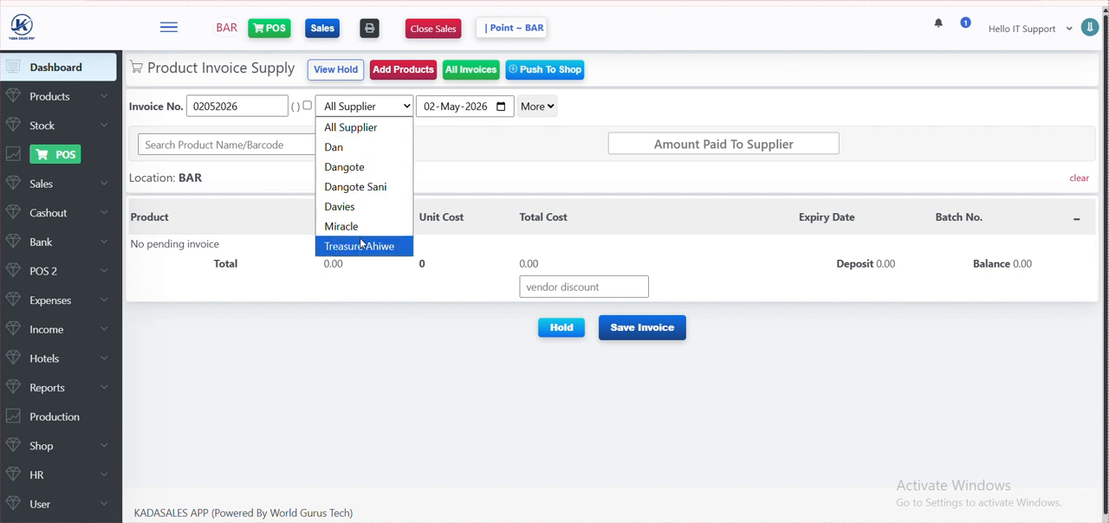
left_click(353, 211)
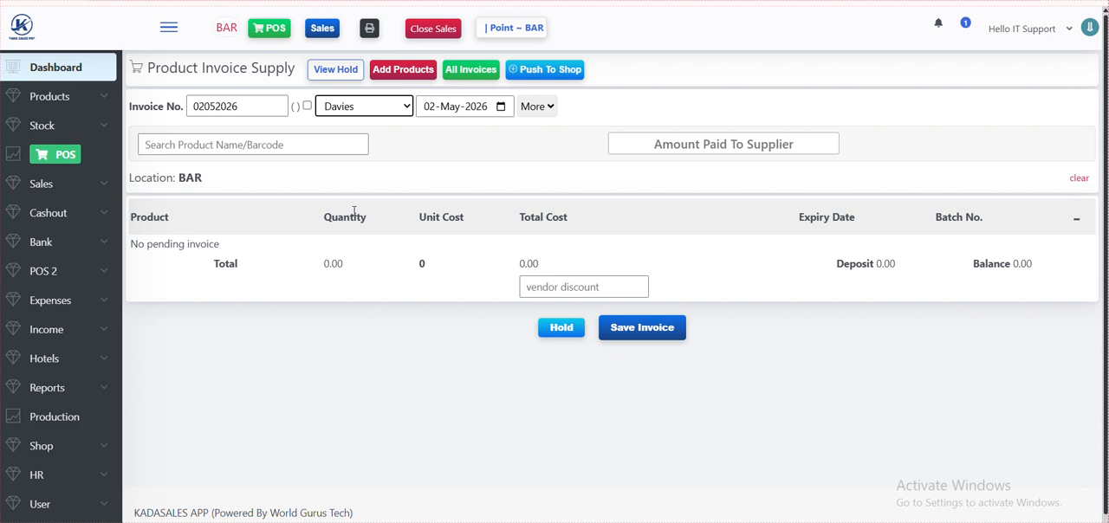
- Find Fearless energy 60cl by searching for "fear" and add it to the invoice
left_click(242, 145)
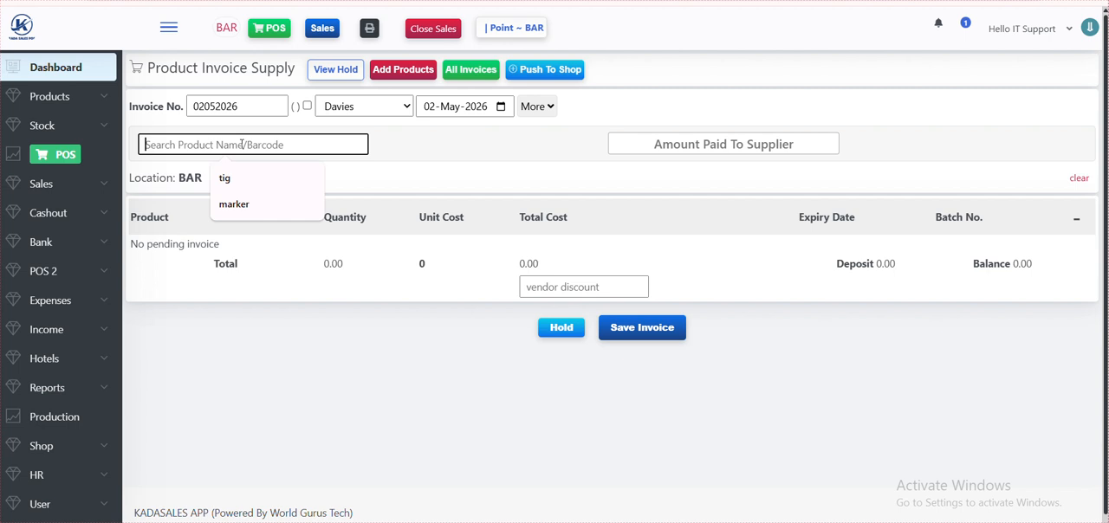
type("fear")
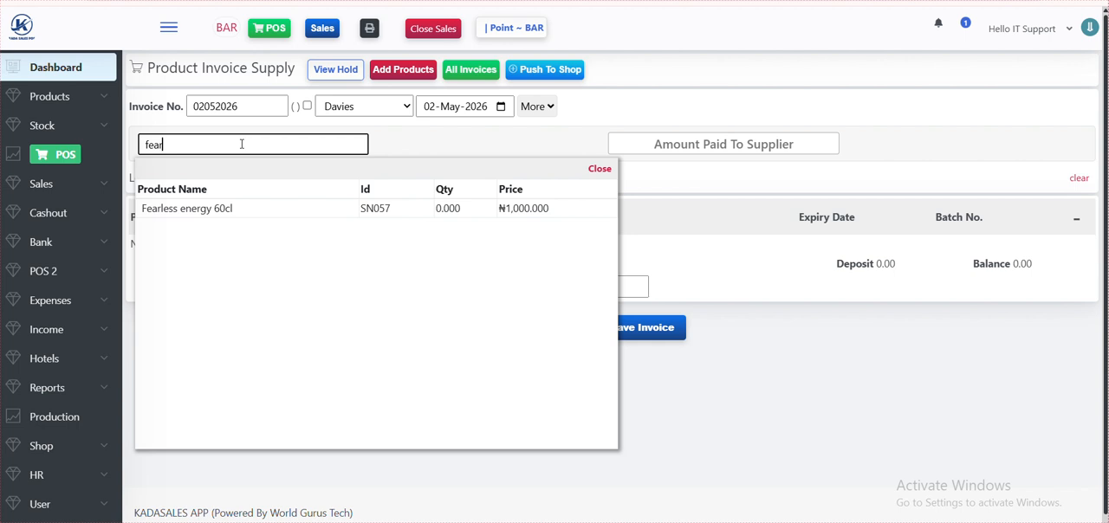
left_click(208, 211)
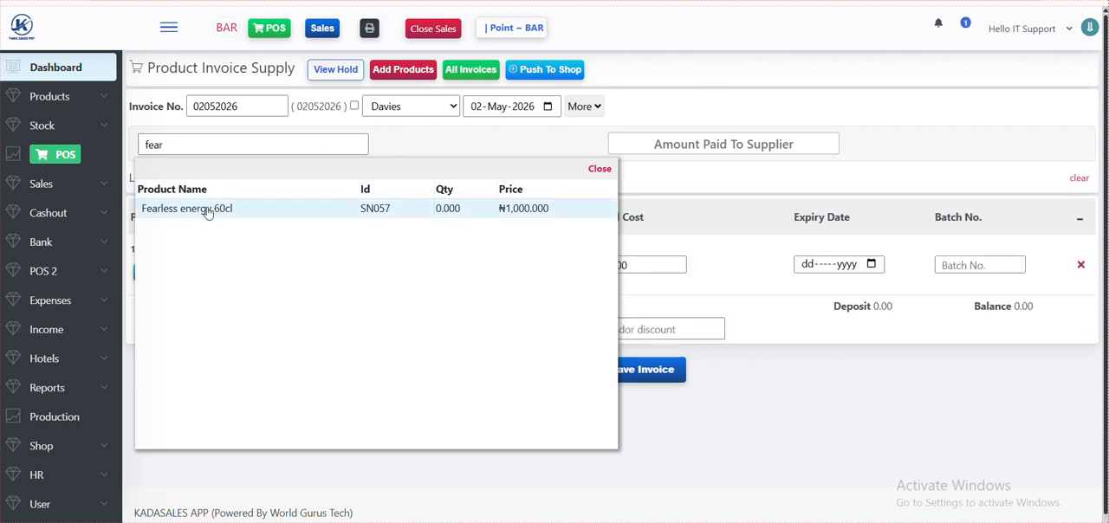
- Replace the product search with "coke" and add Coke to the invoice
left_click(182, 145)
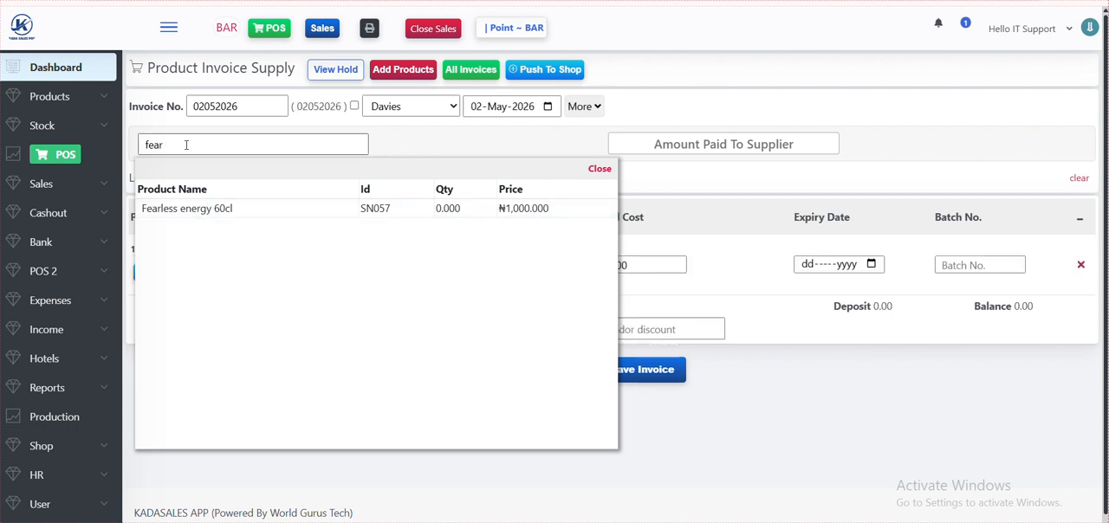
key("BackSpace")
key("BackSpace")
key("BackSpace")
key("BackSpace")
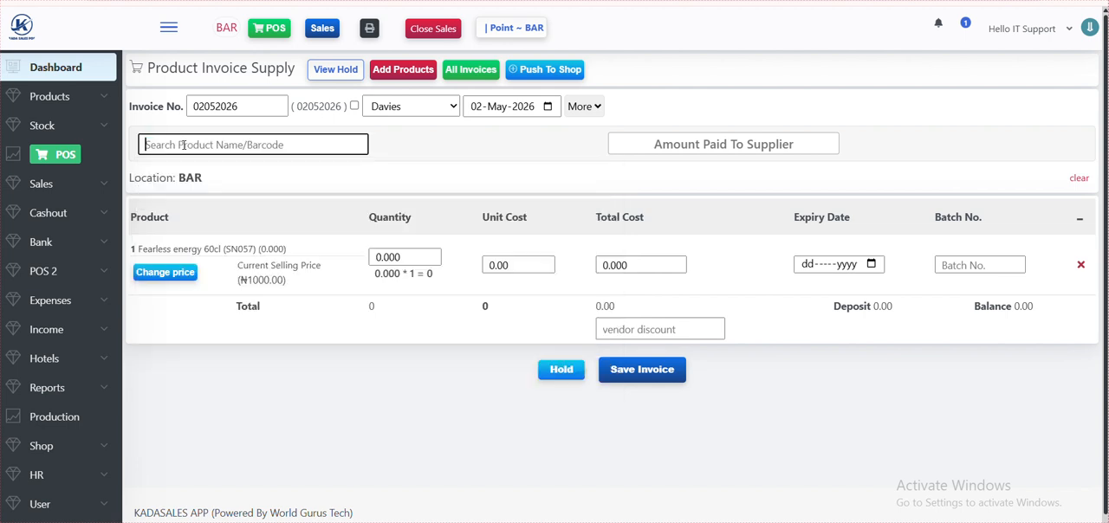
type("coke")
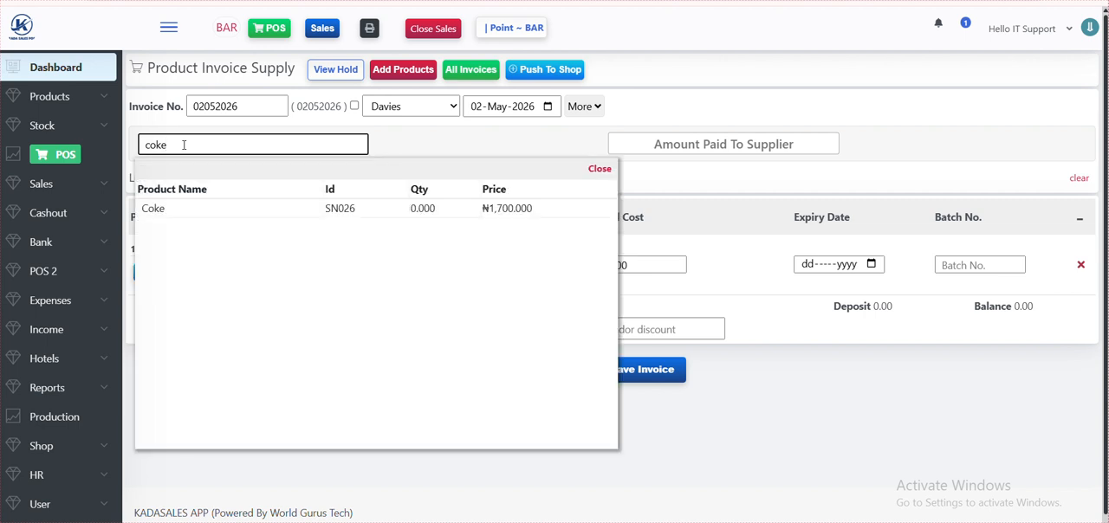
left_click(160, 210)
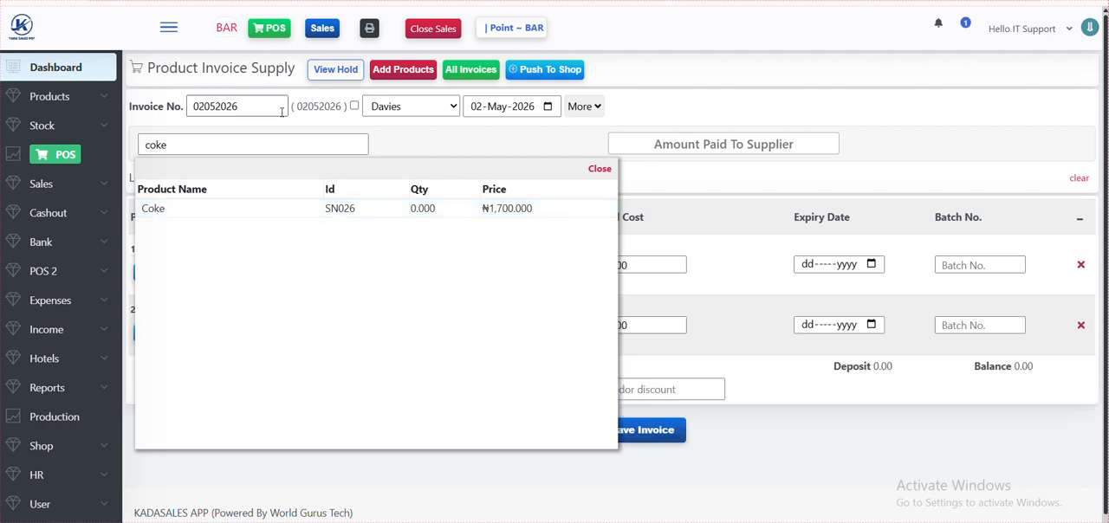
- Search for "fan", add Fanata 50cl to the invoice and close the product results
double_click(195, 143)
key("BackSpace")
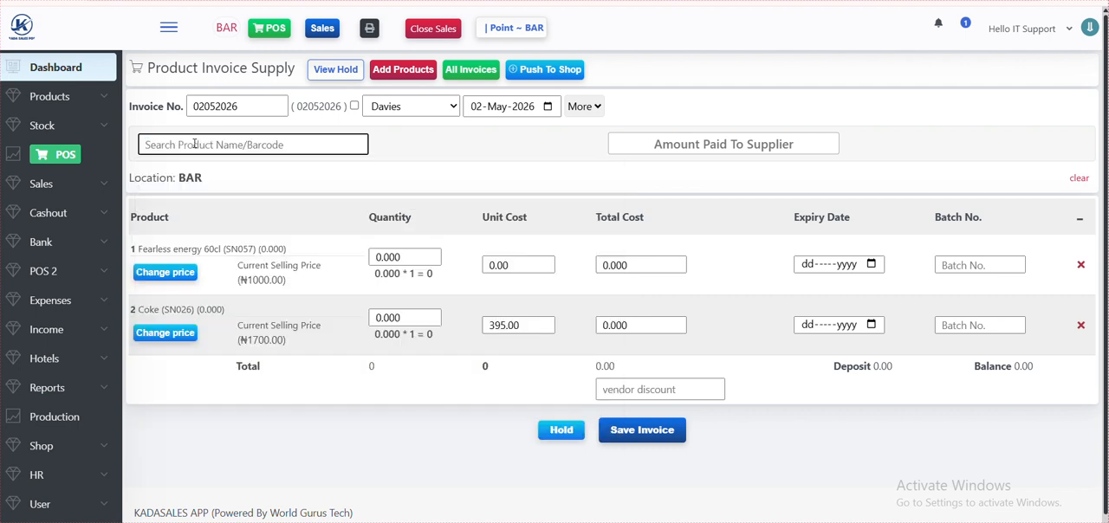
type("fan")
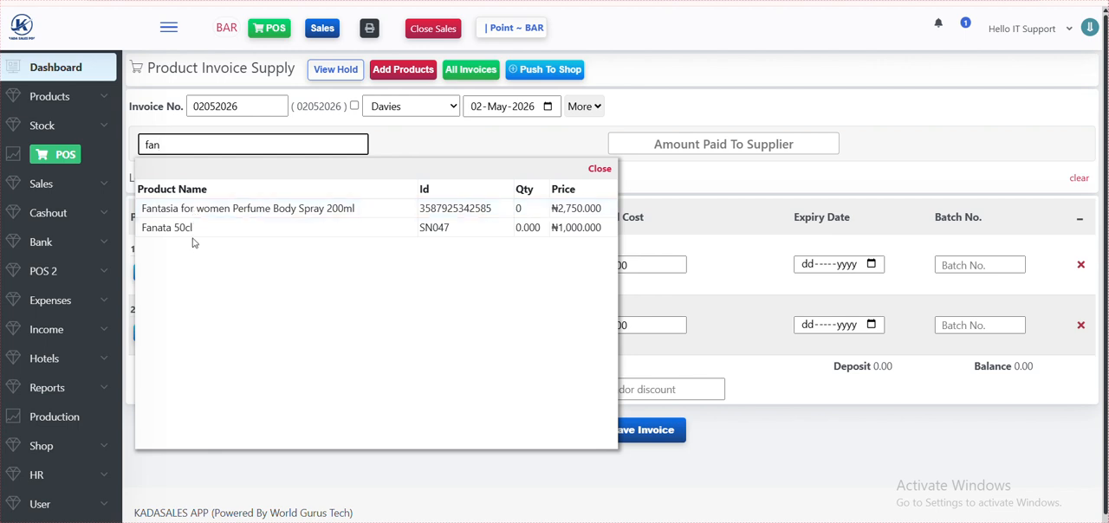
left_click(192, 232)
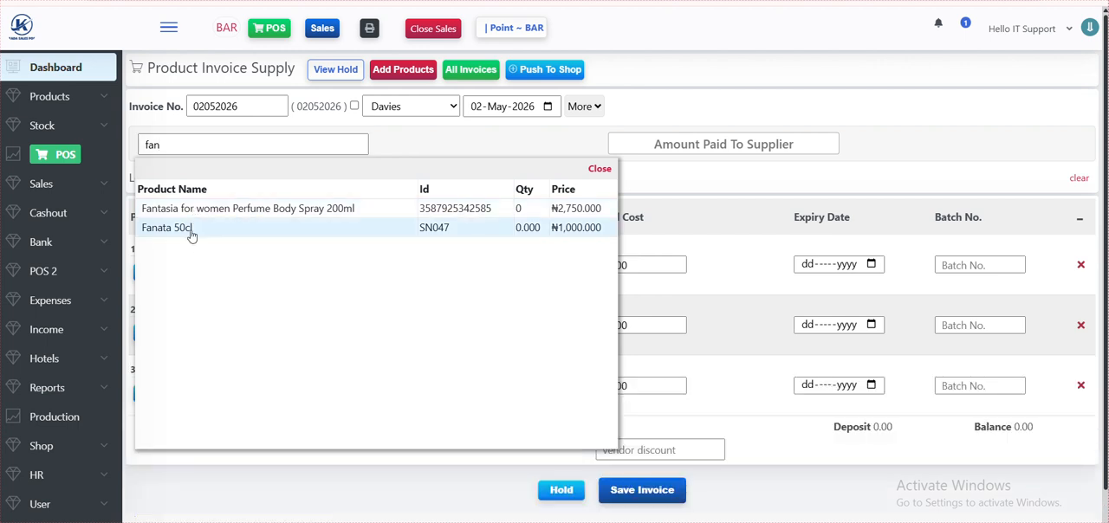
left_click(600, 171)
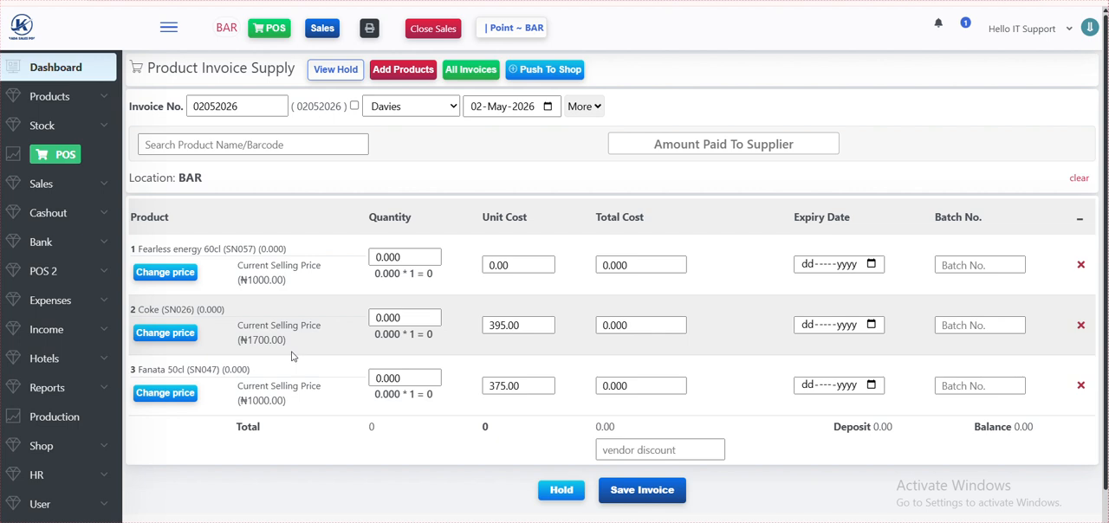
- Set the Fearless energy 60cl line to quantity 12 and total cost 8000, checking its unit cost against the selling price
triple_click(269, 248)
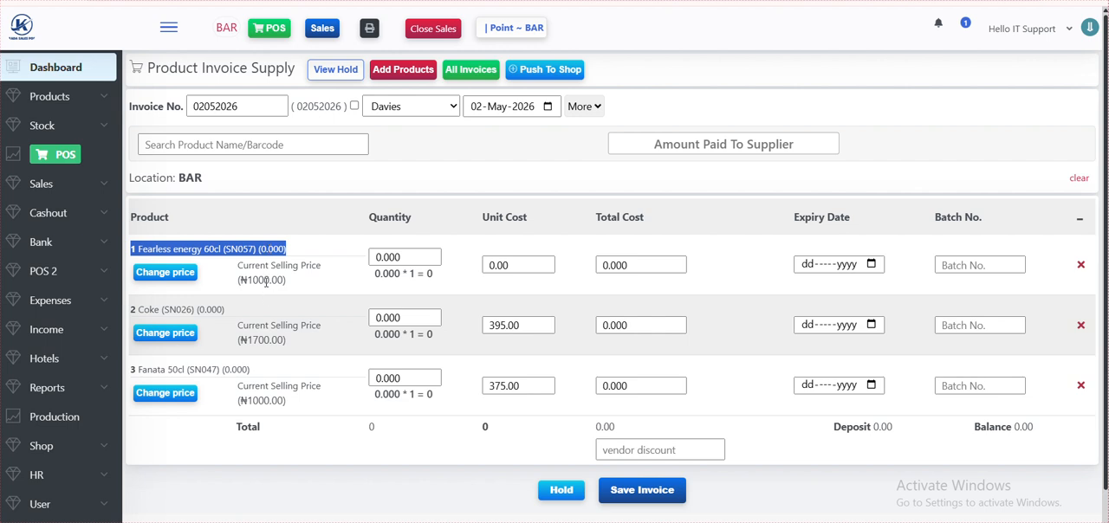
double_click(265, 280)
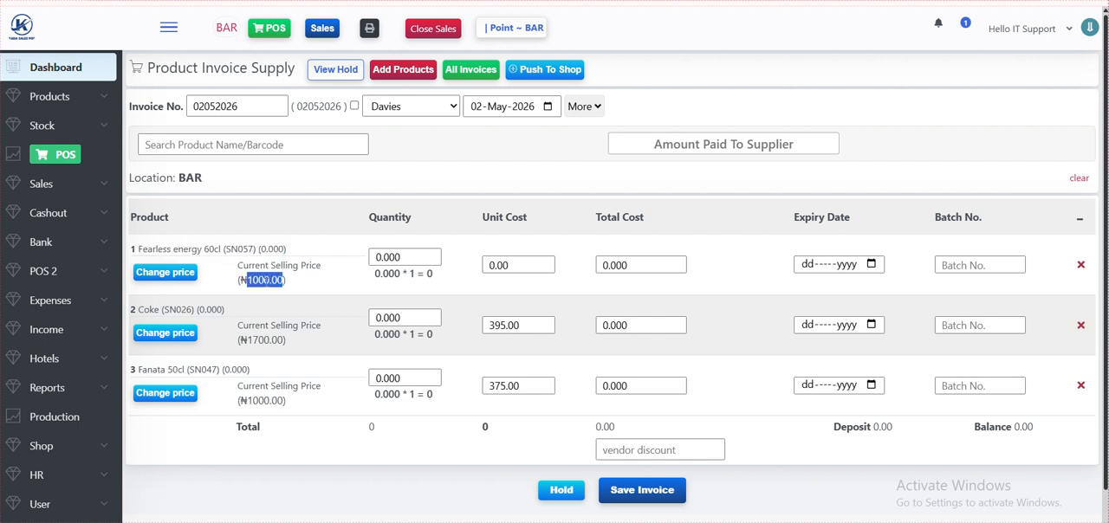
left_click(406, 258)
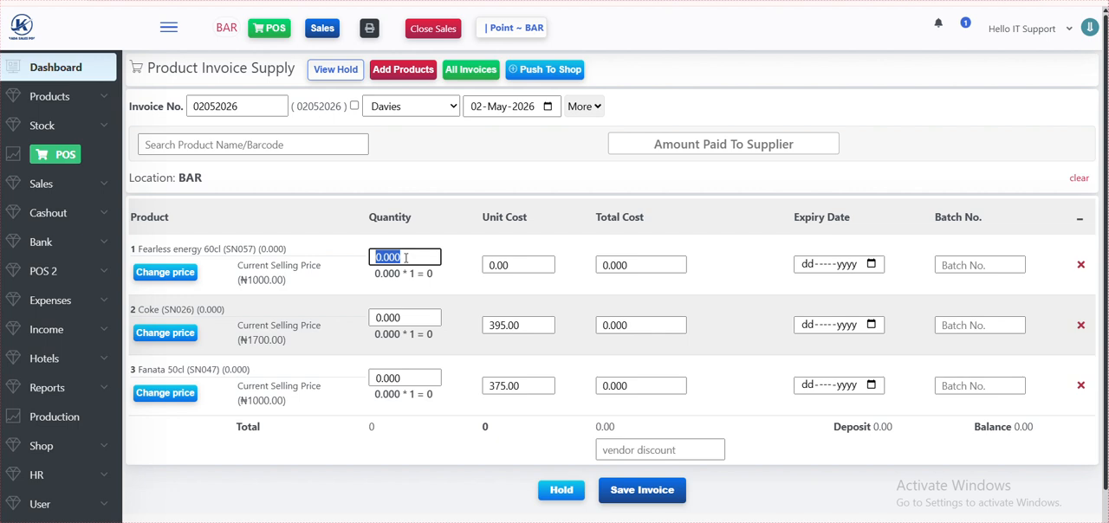
type("12")
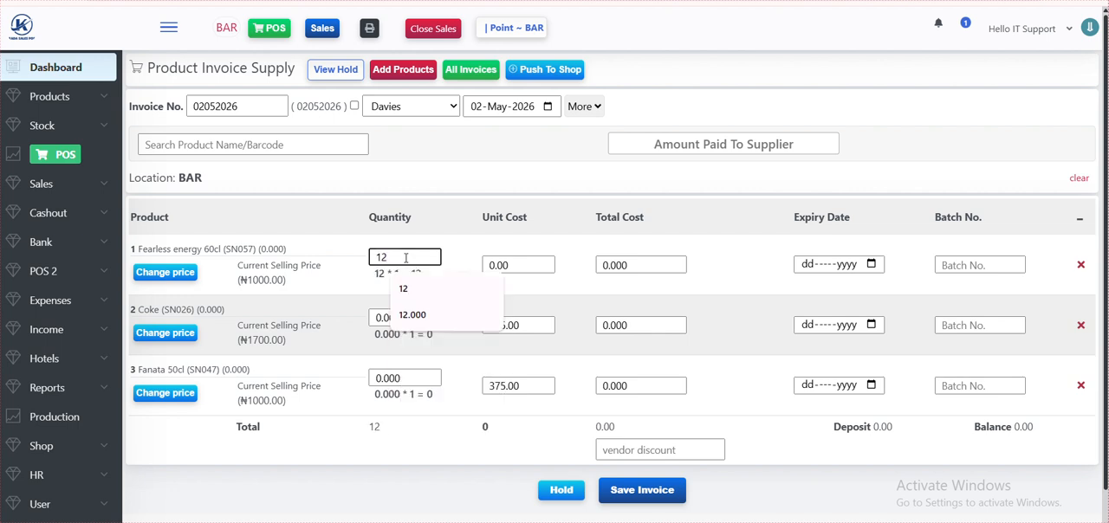
left_click(649, 265)
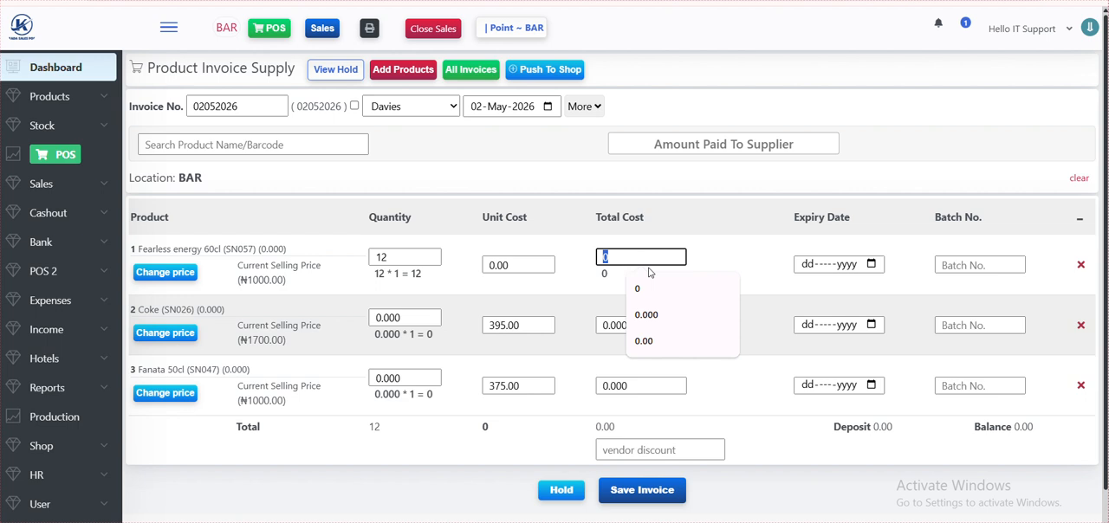
type("8000")
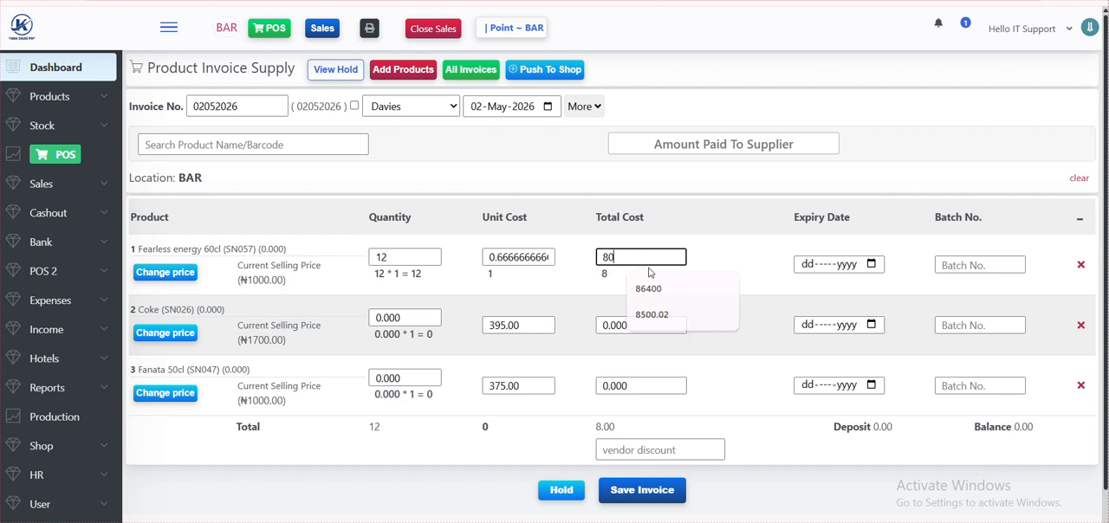
double_click(492, 273)
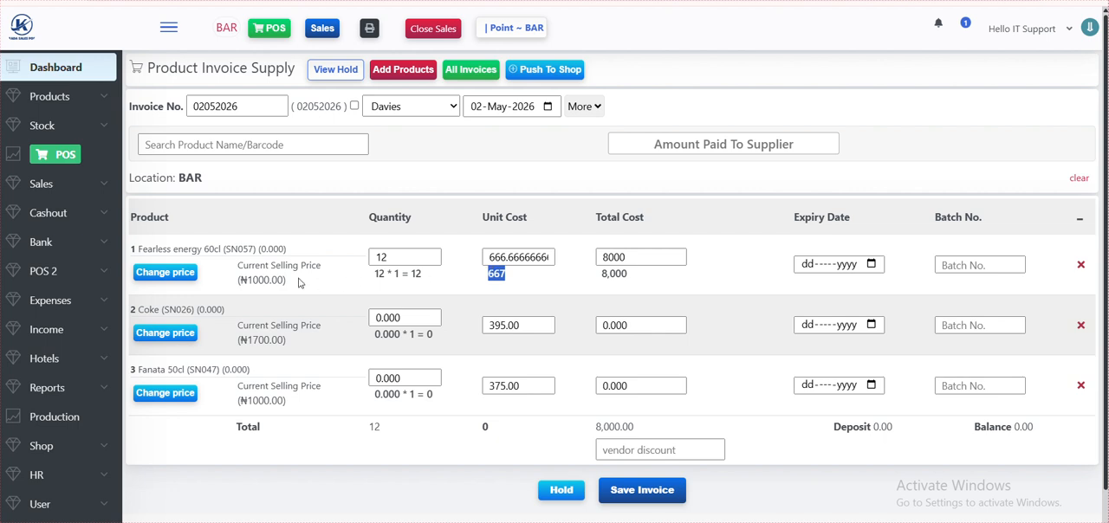
left_click(257, 279)
triple_click(257, 279)
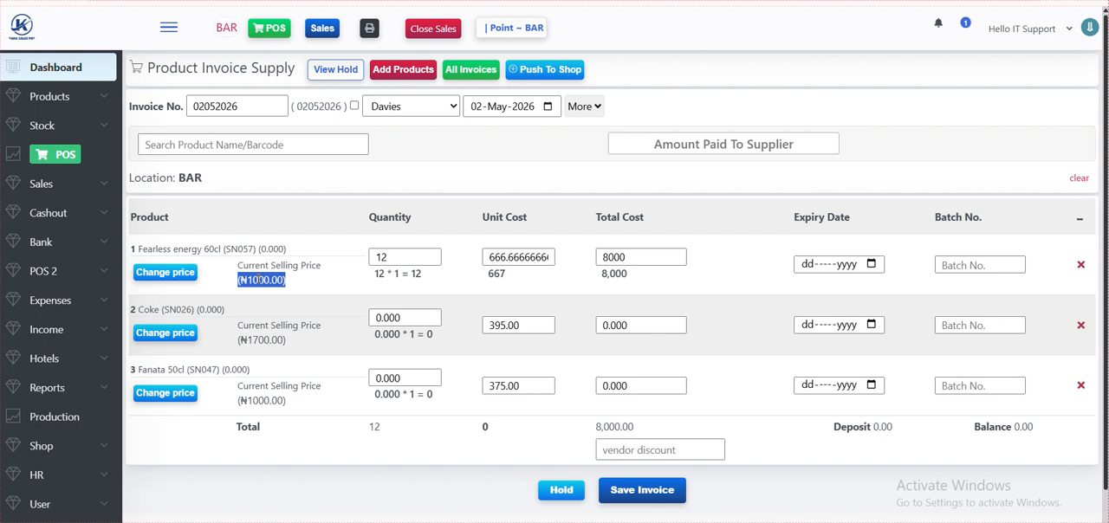
- Set the Coke line's quantity to 24 and its total cost to 9000
double_click(389, 318)
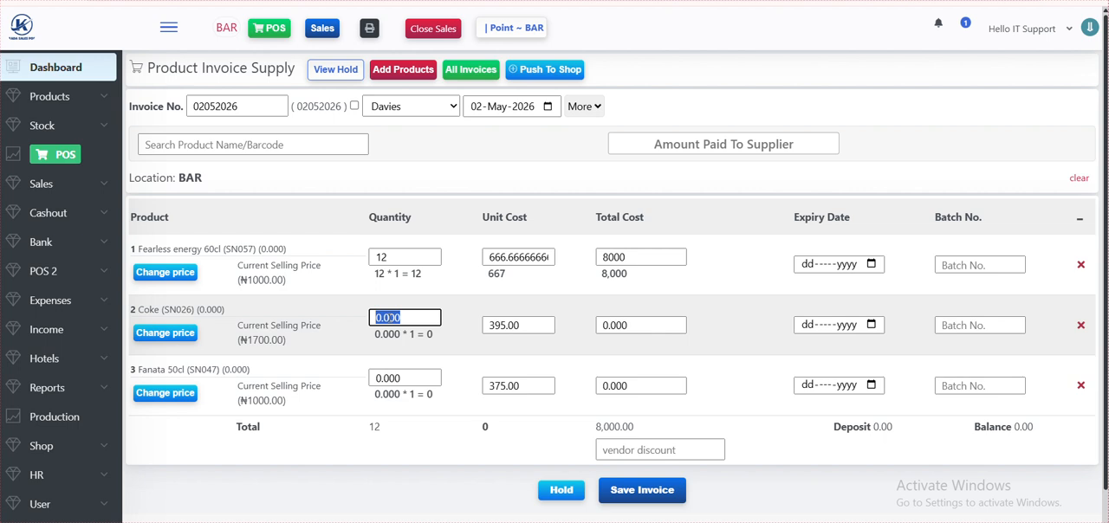
type("24")
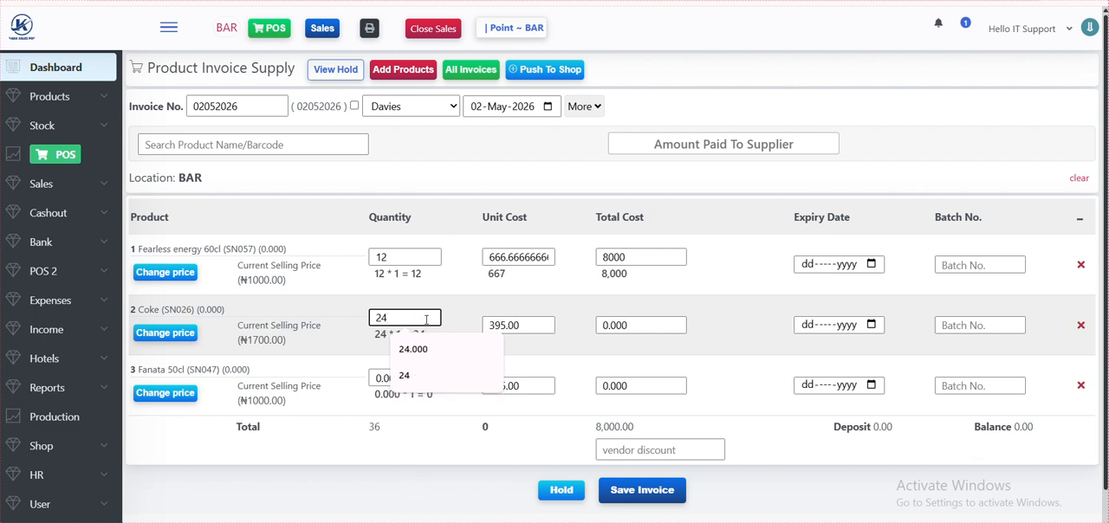
left_click(556, 319)
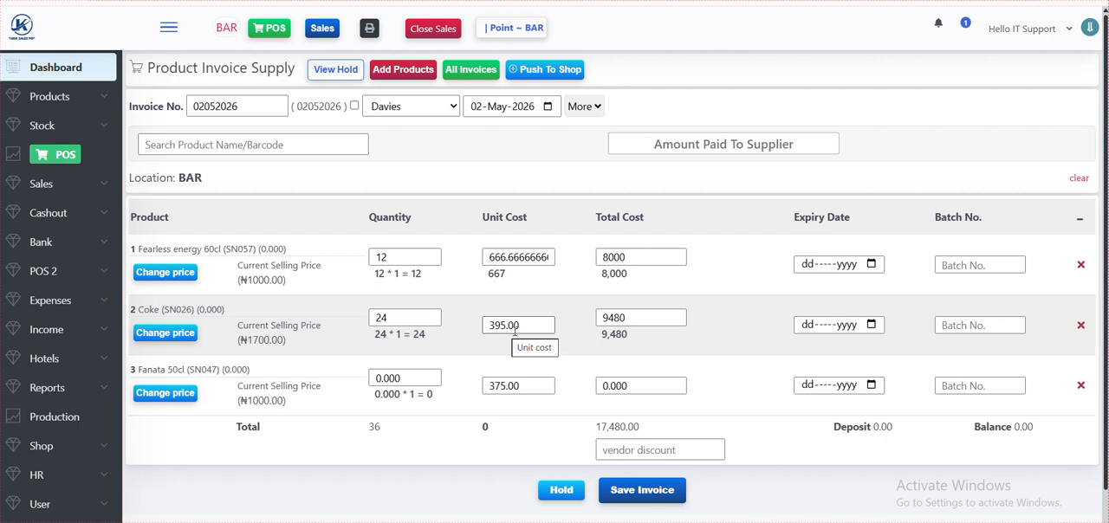
double_click(626, 318)
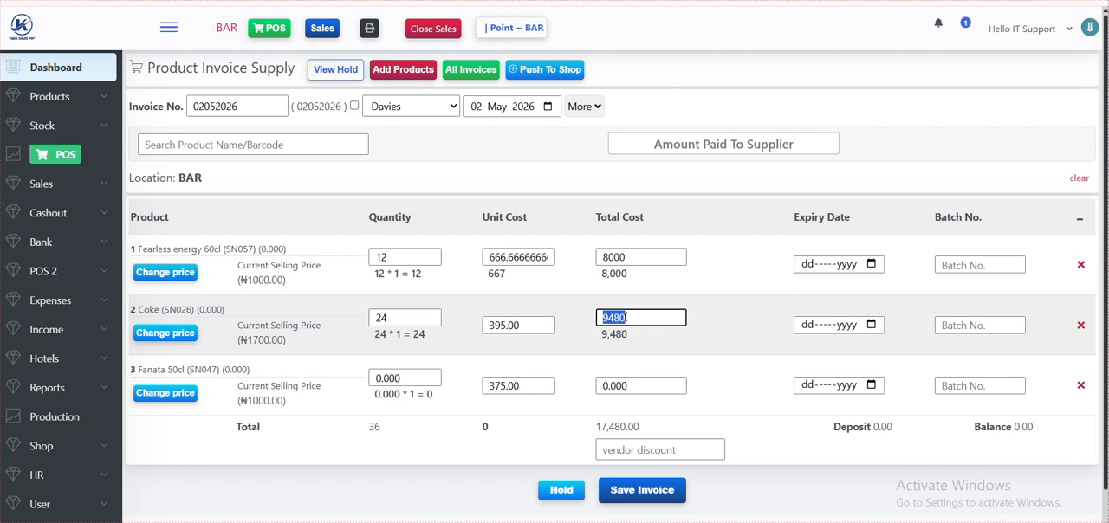
type("9000")
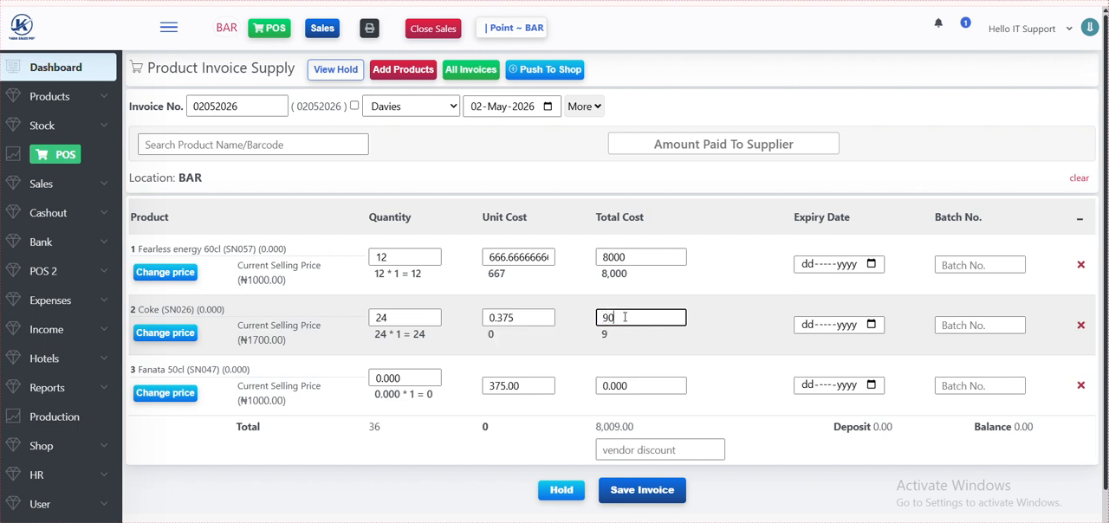
left_click(609, 369)
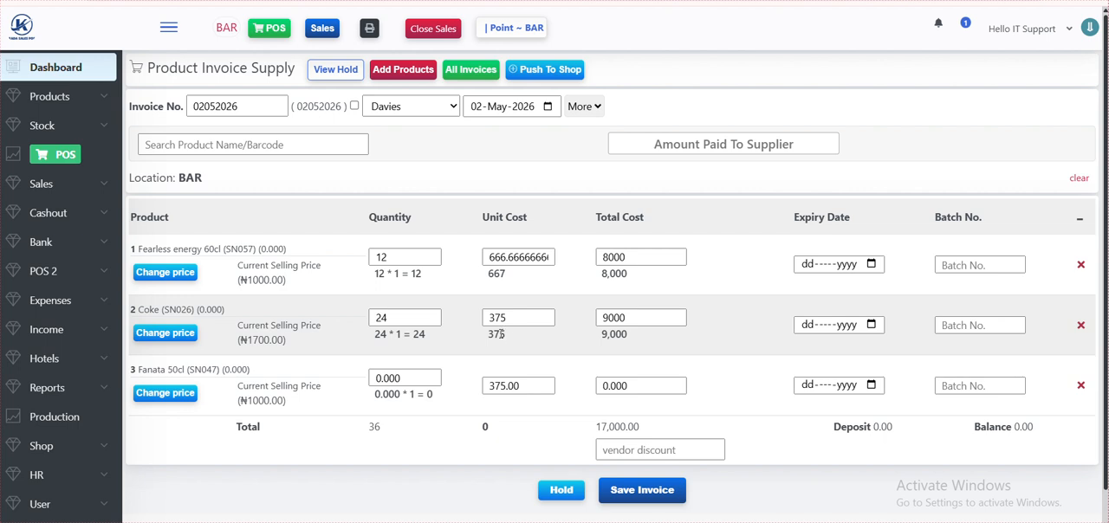
- Set the Fanata 50cl line's quantity to 12 and its total cost to 4500
left_click(424, 379)
double_click(427, 379)
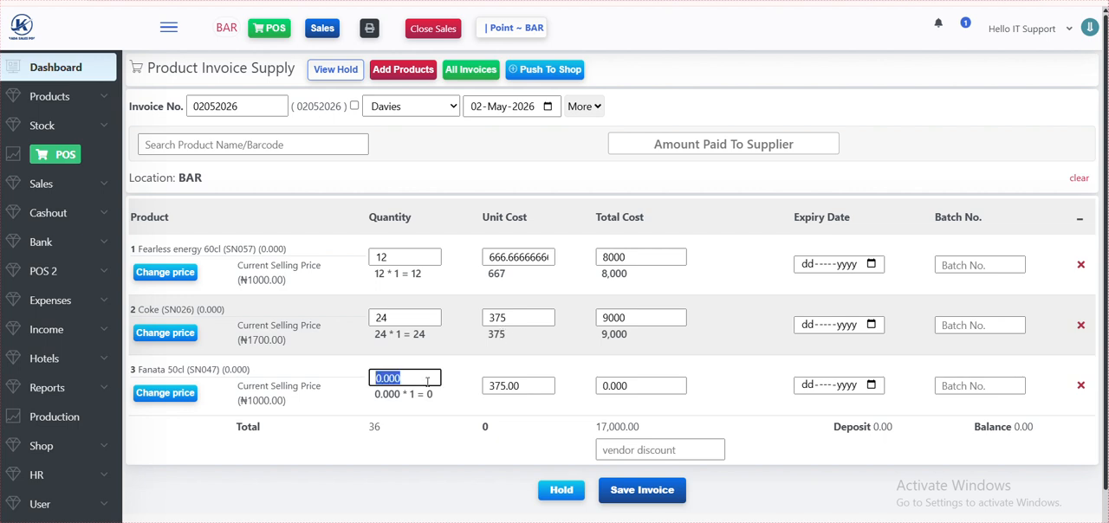
type("12")
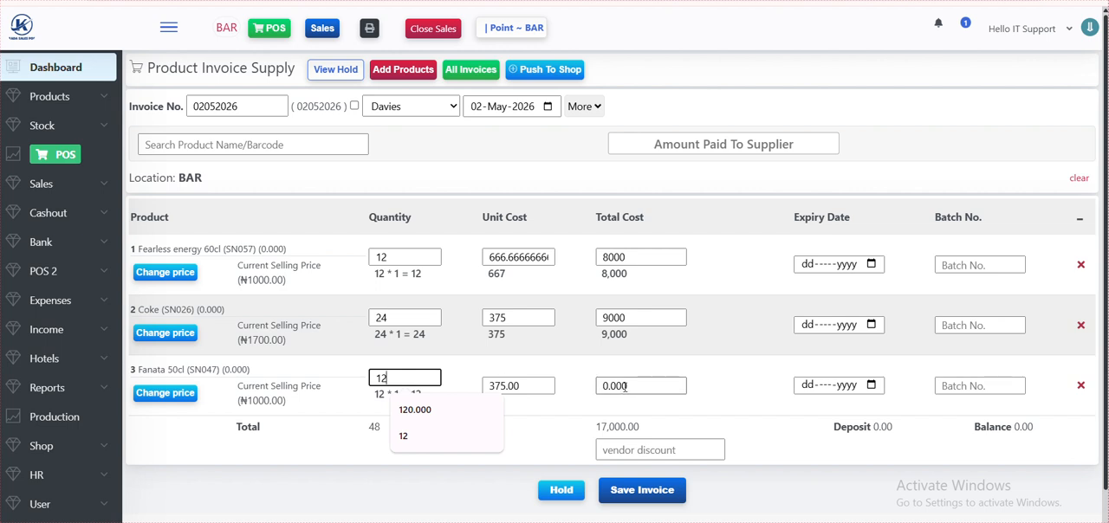
double_click(630, 387)
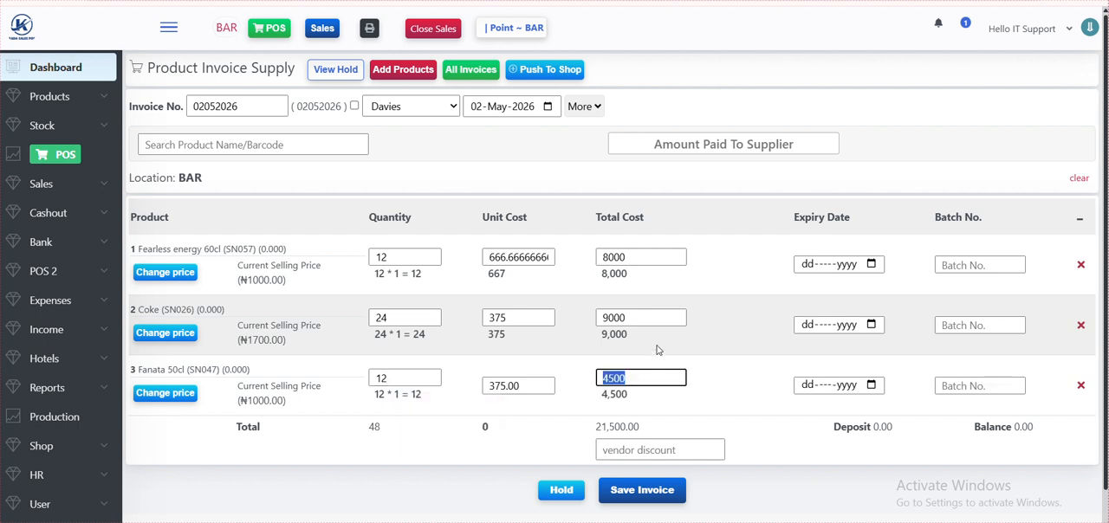
type("4500")
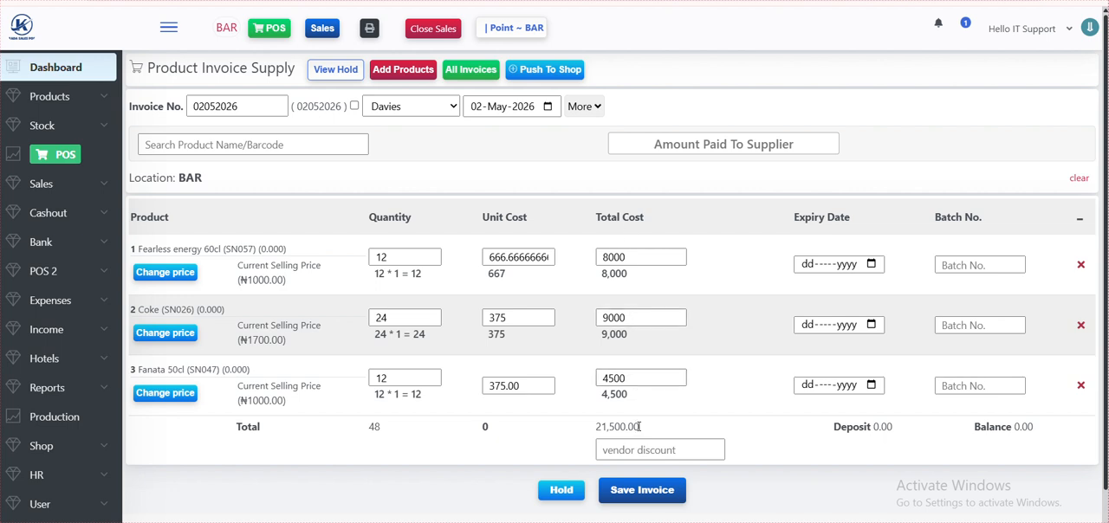
- Check the invoice's total cost, save the invoice and open the list of all invoices
left_click_drag(639, 426, 591, 430)
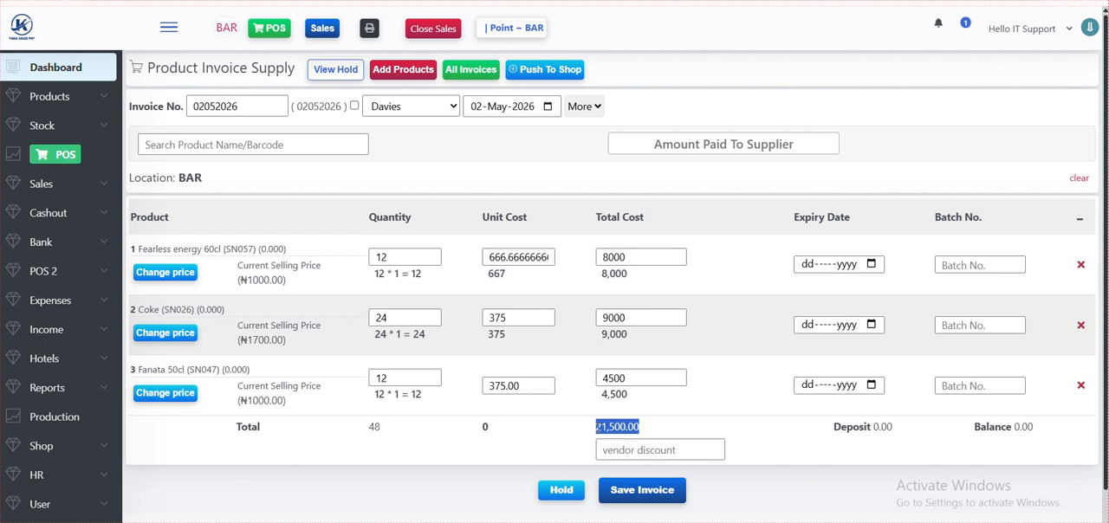
left_click(599, 427)
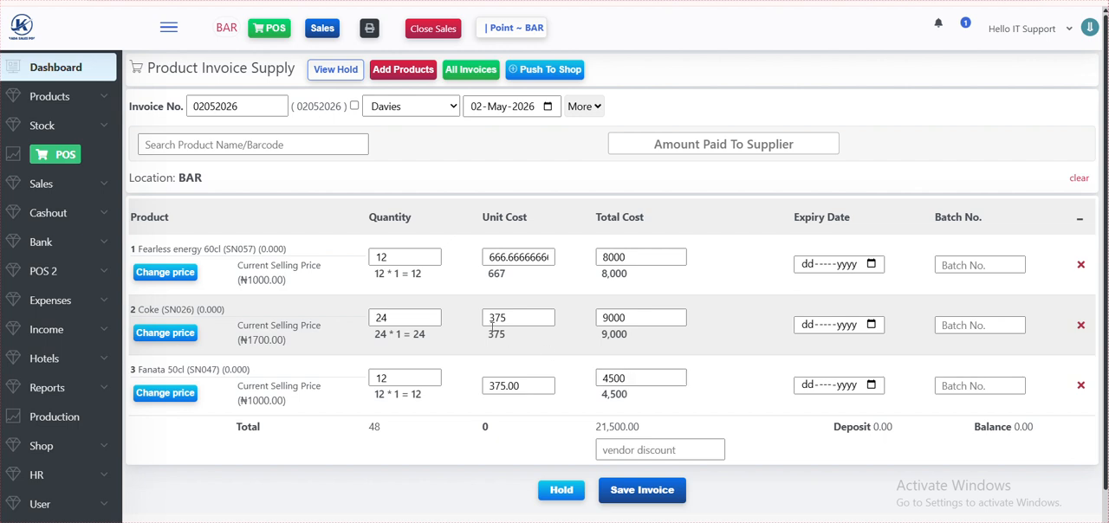
left_click(638, 501)
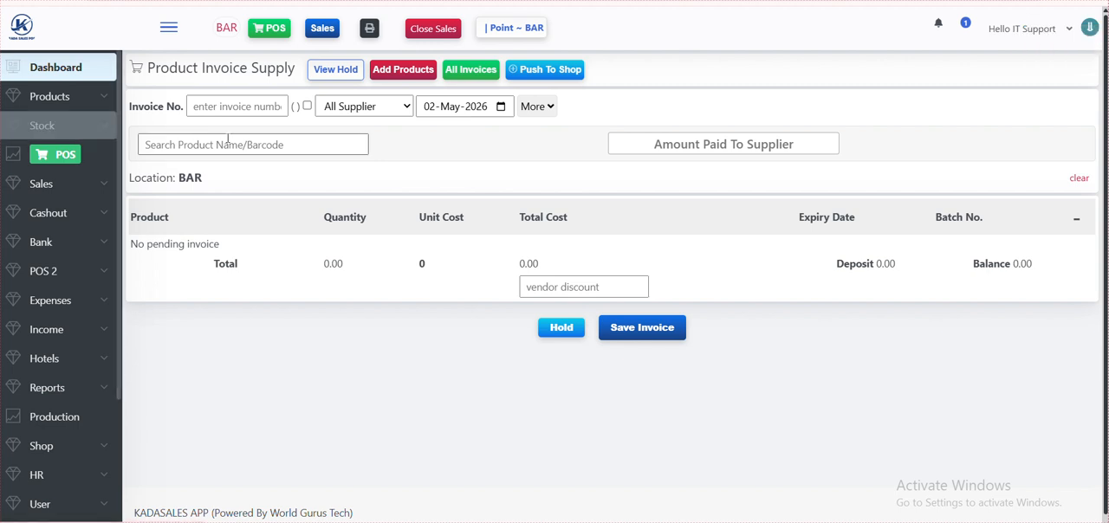
left_click(475, 77)
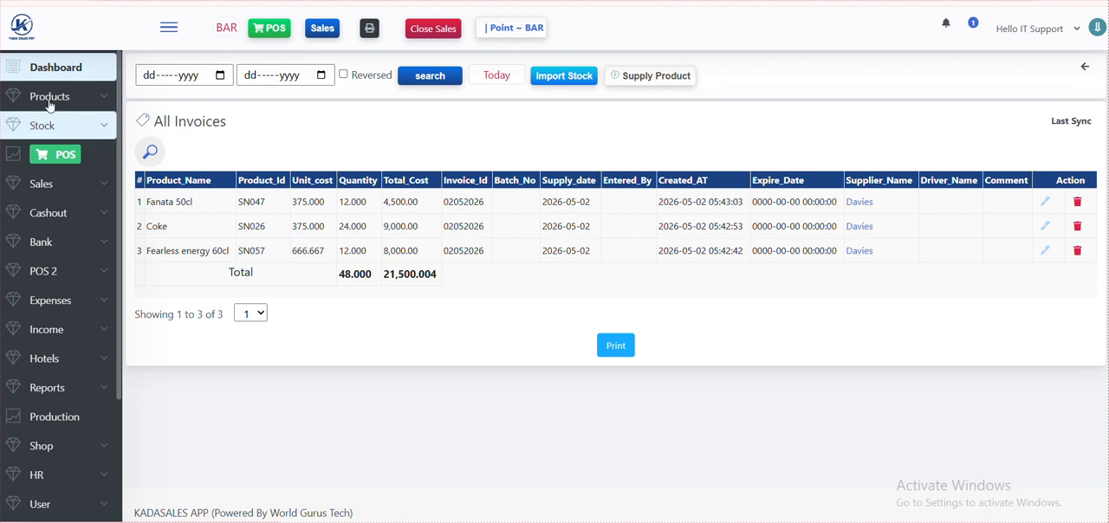
- Open the stock balance and search the inventory for "fea" to check Fearless energy 60cl's current quantity
left_click(48, 127)
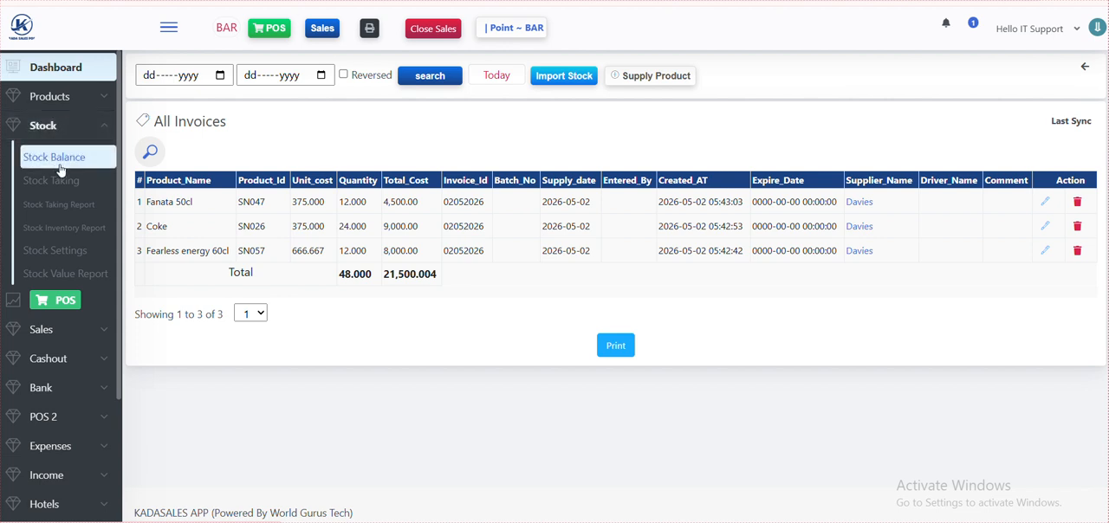
left_click(61, 164)
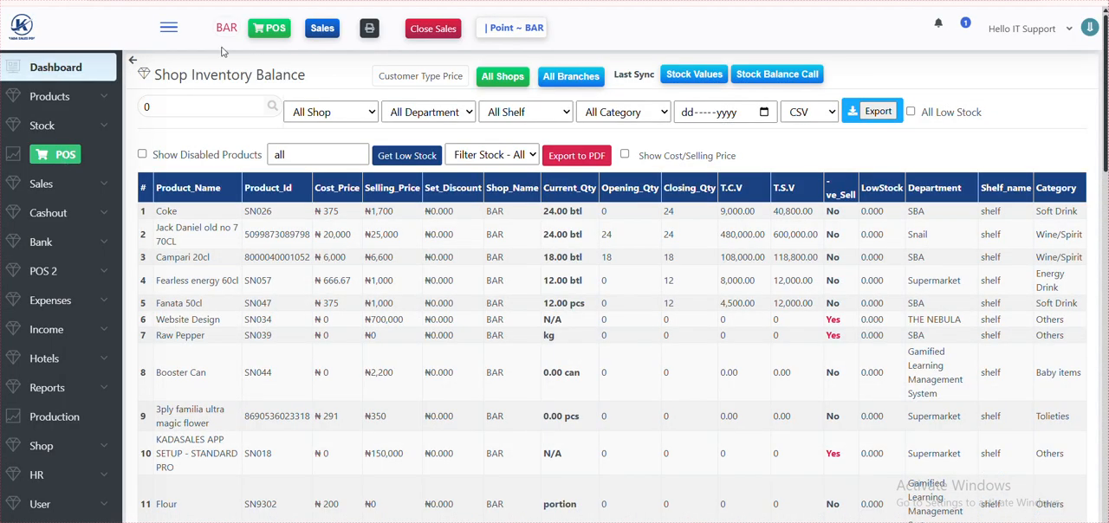
left_click(184, 104)
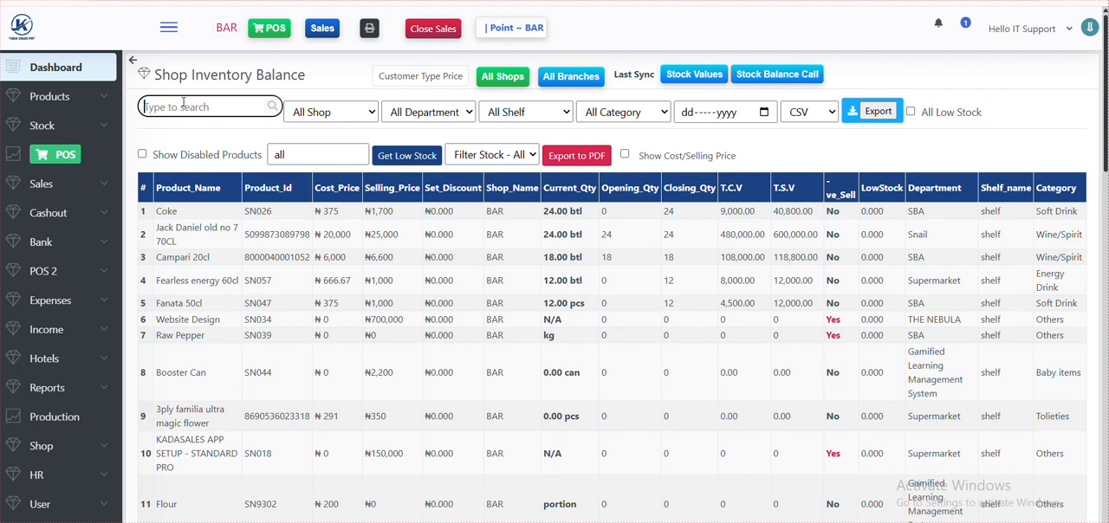
type("fer")
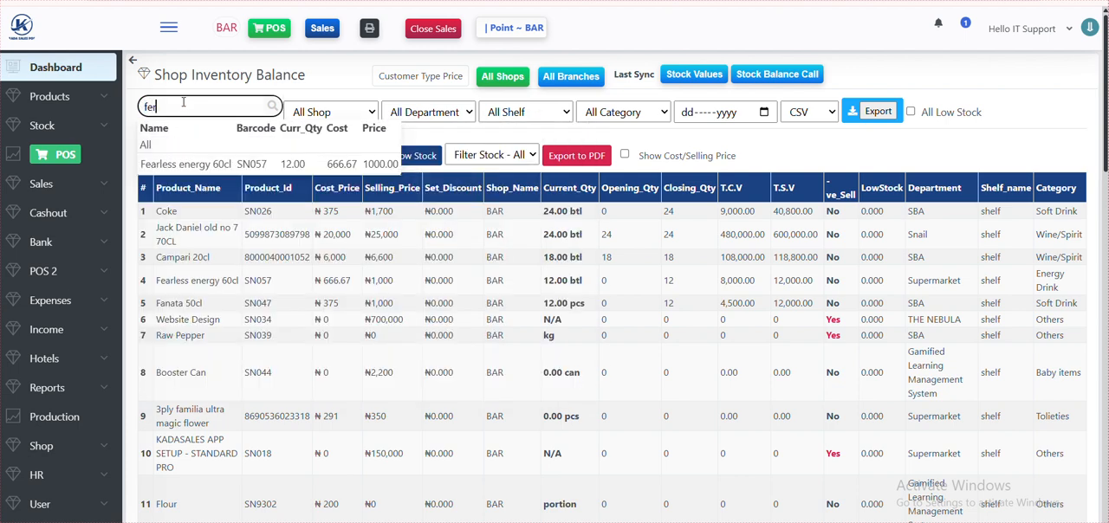
key("BackSpace")
type("a")
- Search the inventory balance for "coke" to check Coke's current quantity
key("BackSpace")
key("BackSpace")
key("BackSpace")
type("coke")
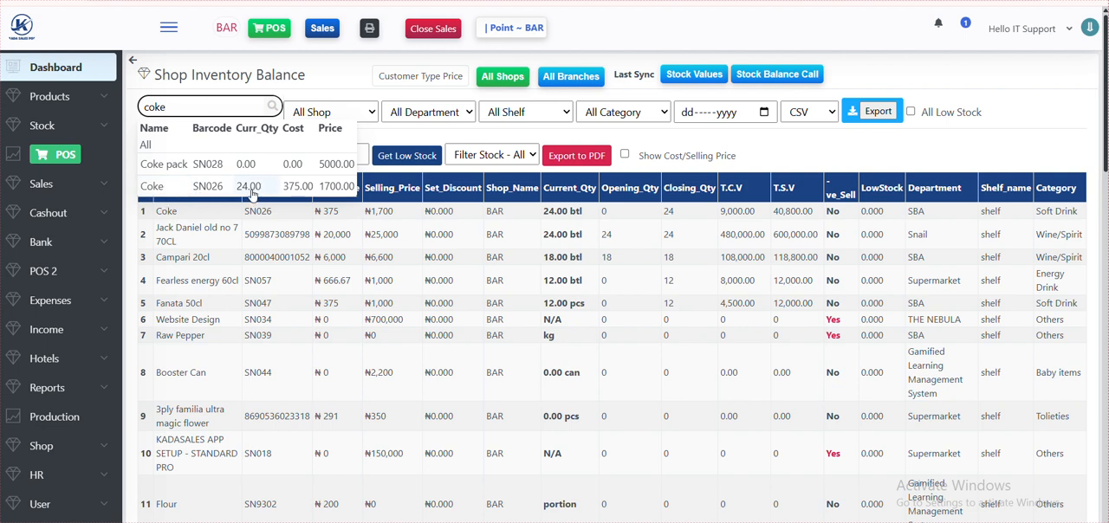
- Search the inventory balance for "fant" to check Fanata 50cl's current quantity
key("BackSpace")
key("BackSpace")
key("BackSpace")
key("BackSpace")
type("fa")
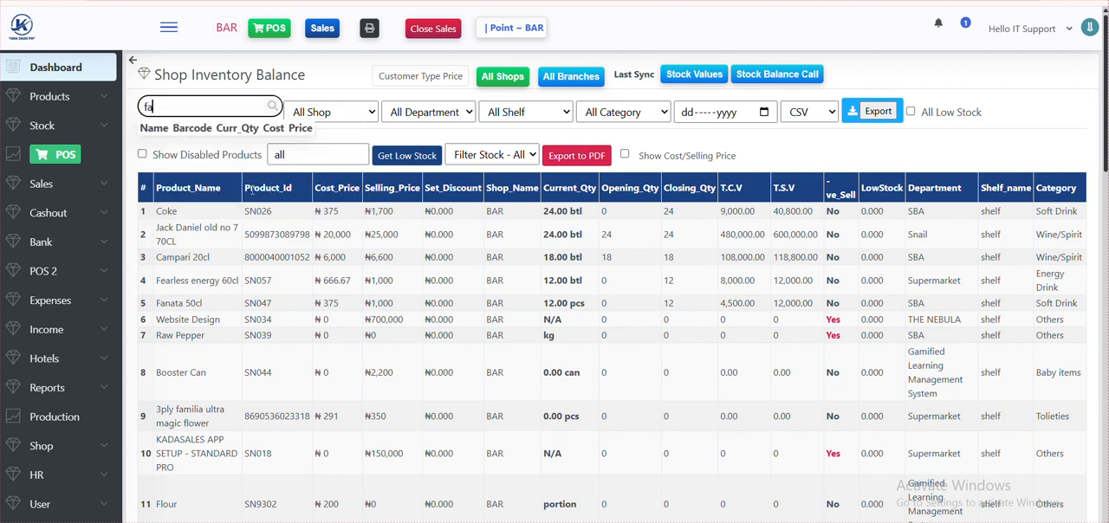
type("nt")
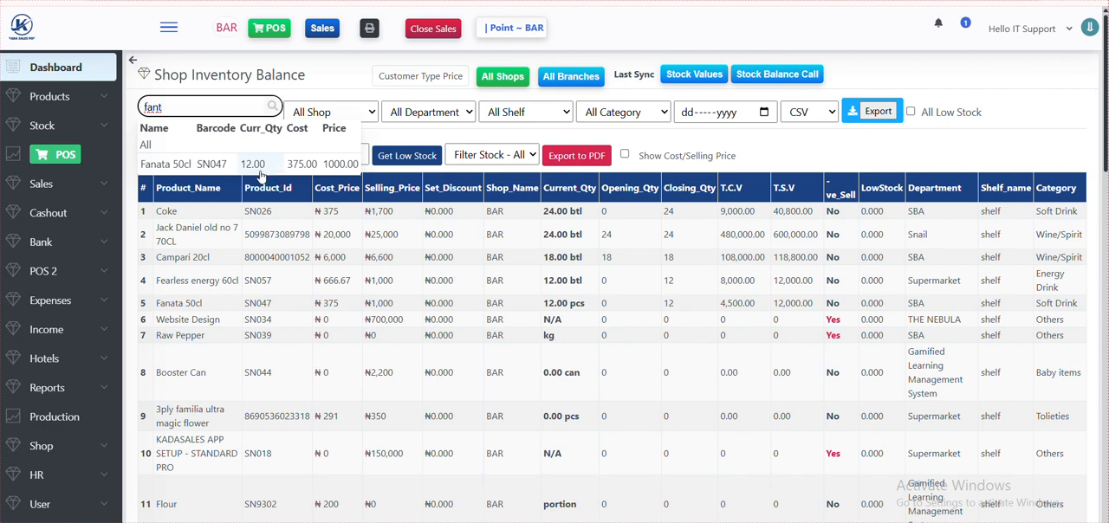
- Open the list of all products and search it for "coke"
left_click(66, 105)
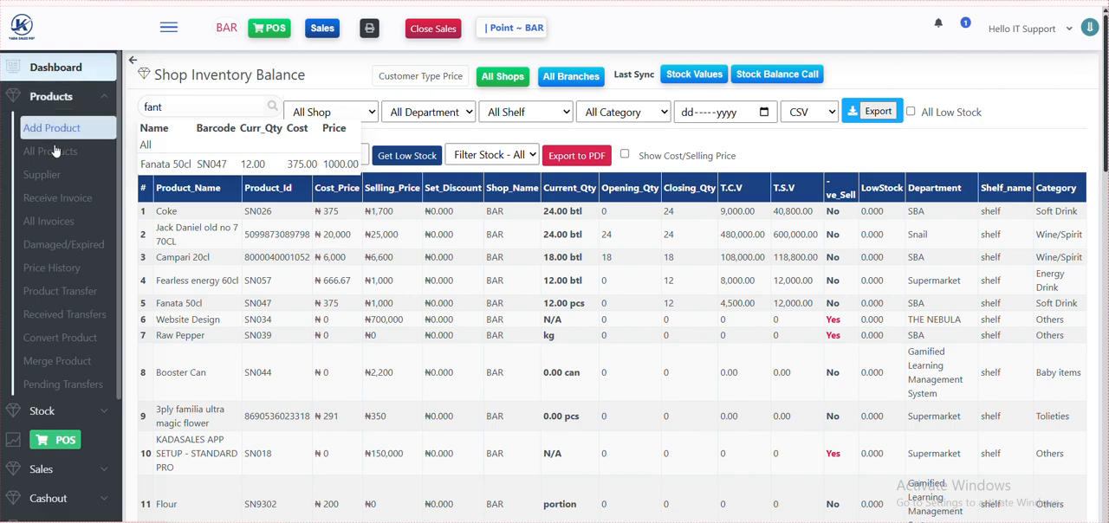
left_click(51, 151)
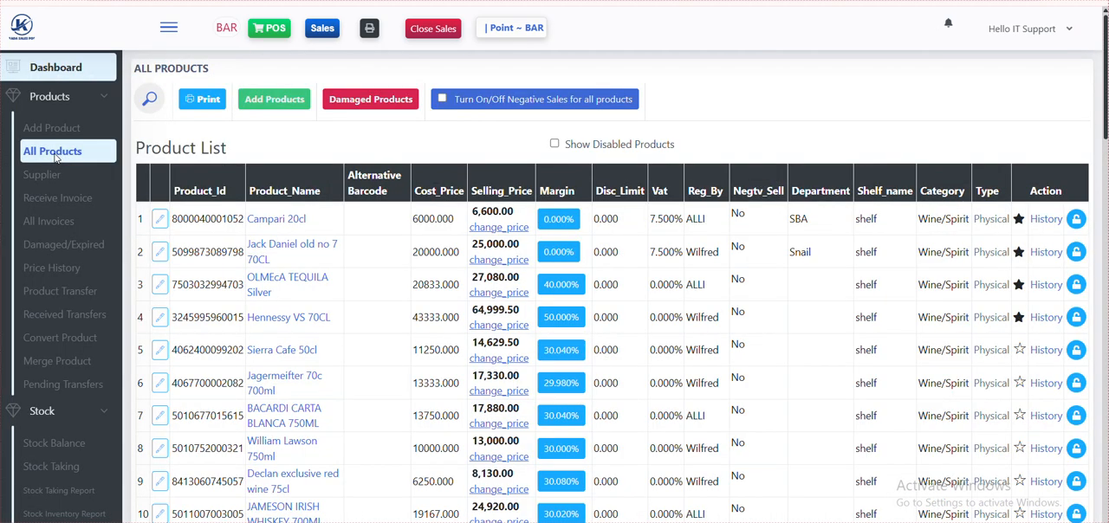
left_click(150, 100)
left_click(169, 102)
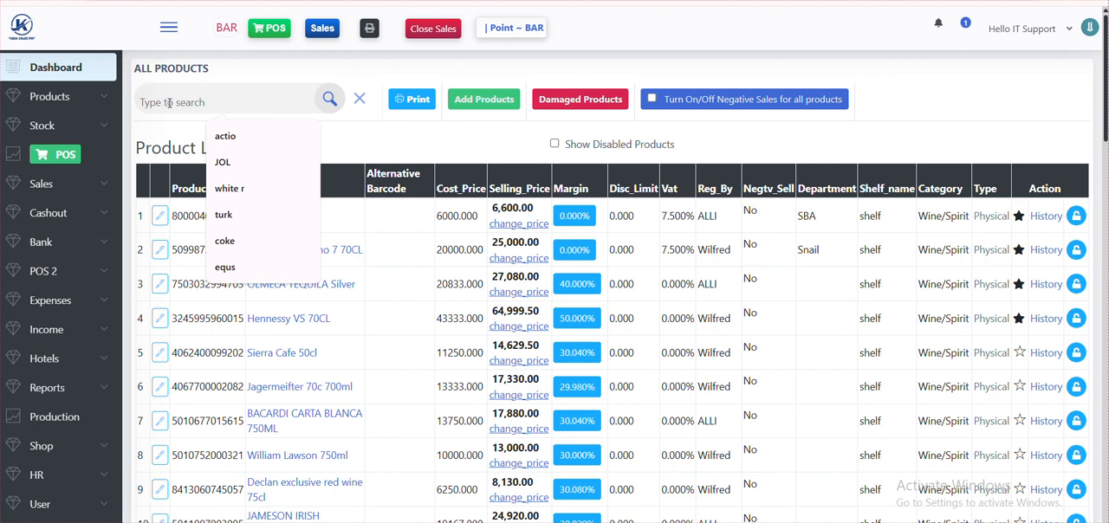
type("coke")
key("Return")
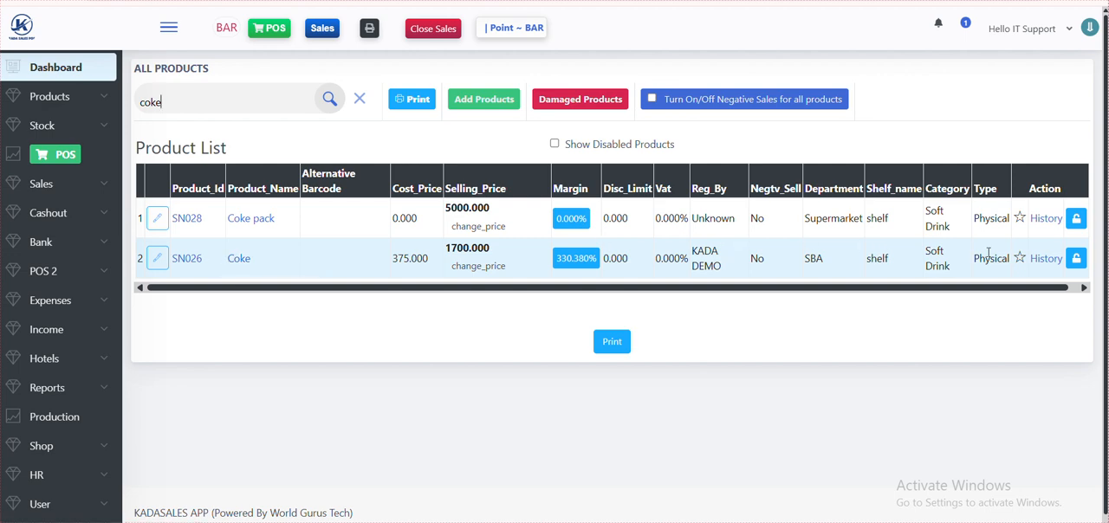
- Open the history of Coke (SN026) and examine the invoice entry's date and supplier name
left_click(1045, 259)
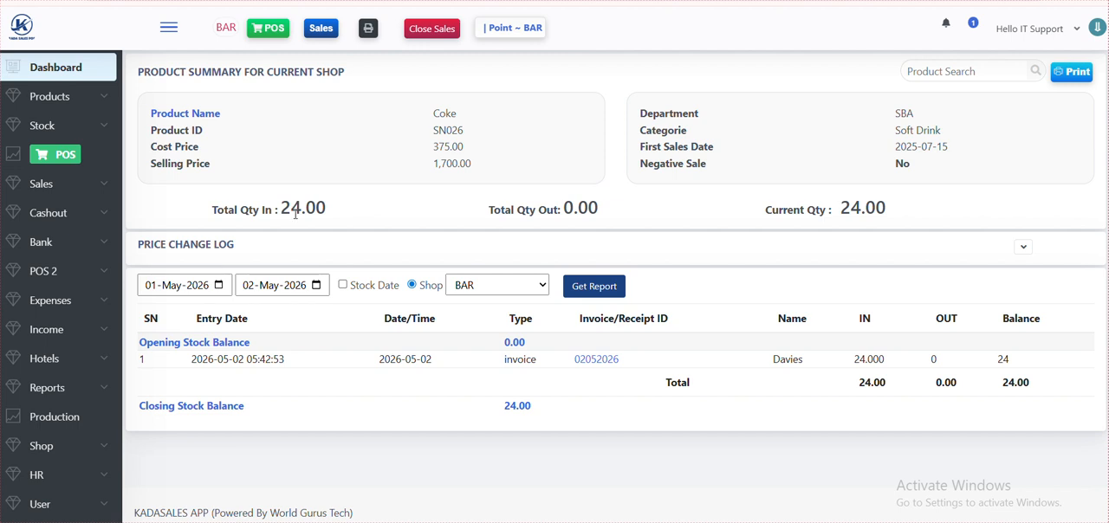
double_click(411, 358)
triple_click(411, 359)
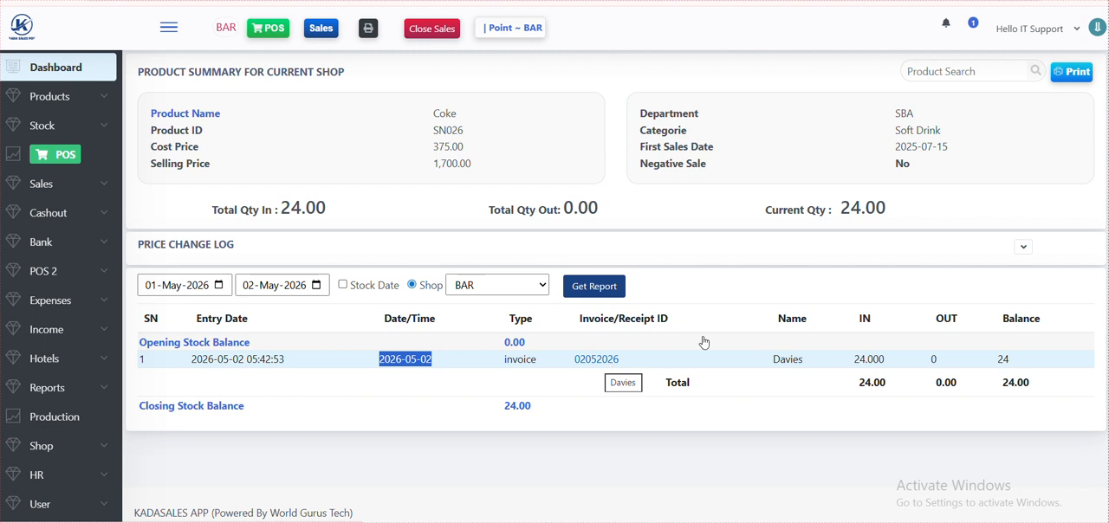
double_click(788, 358)
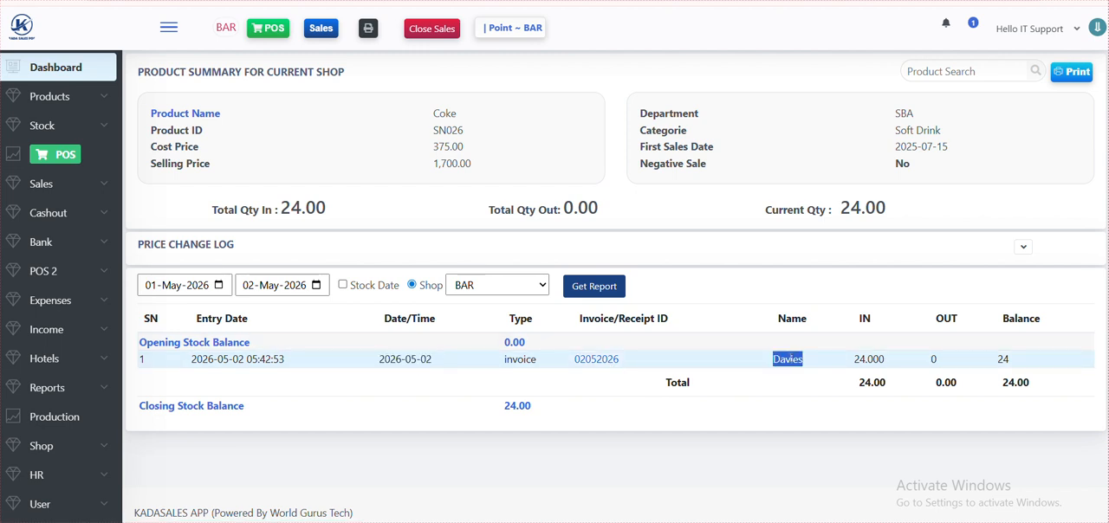
- Return to the shop's stock balance report
left_click(58, 130)
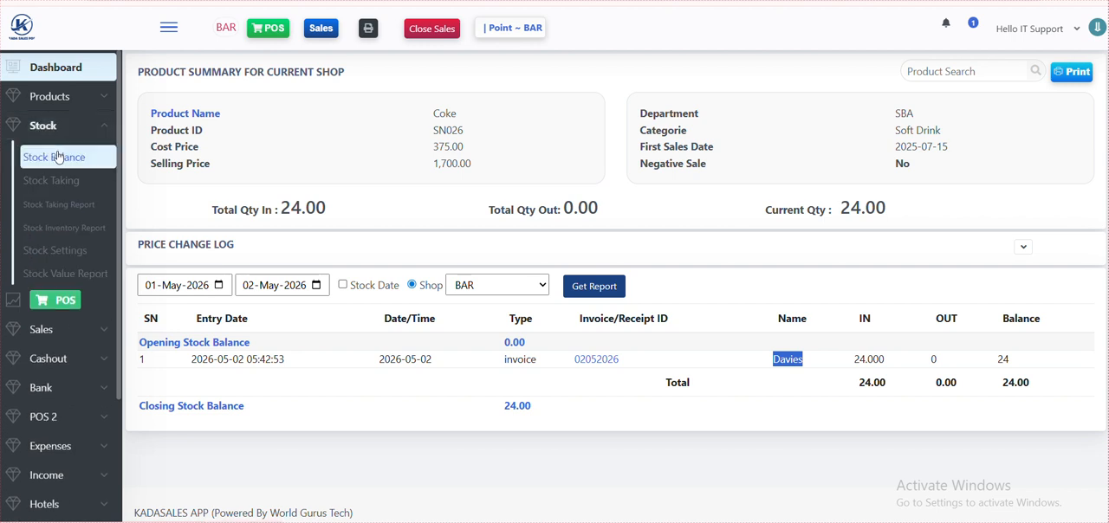
left_click(58, 157)
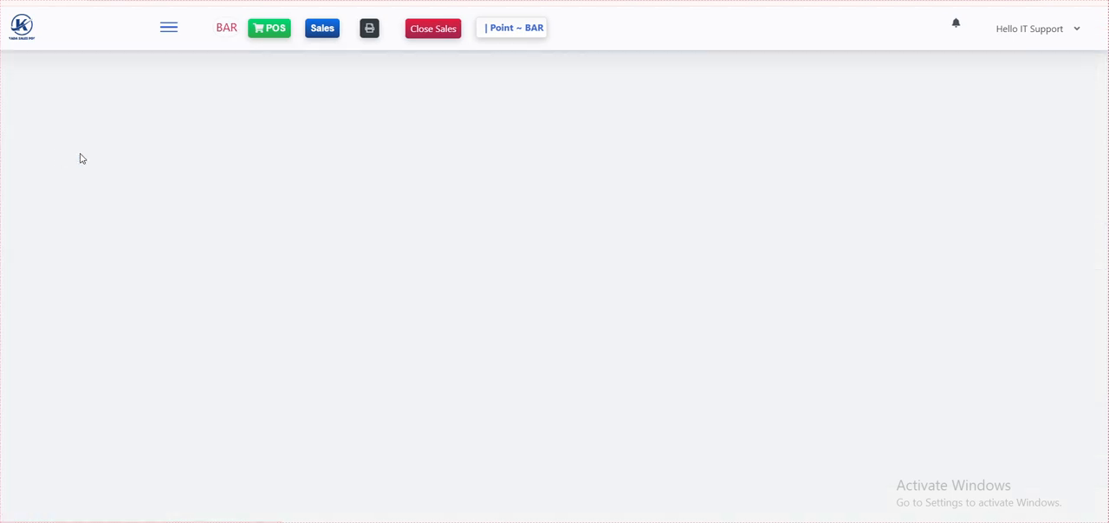